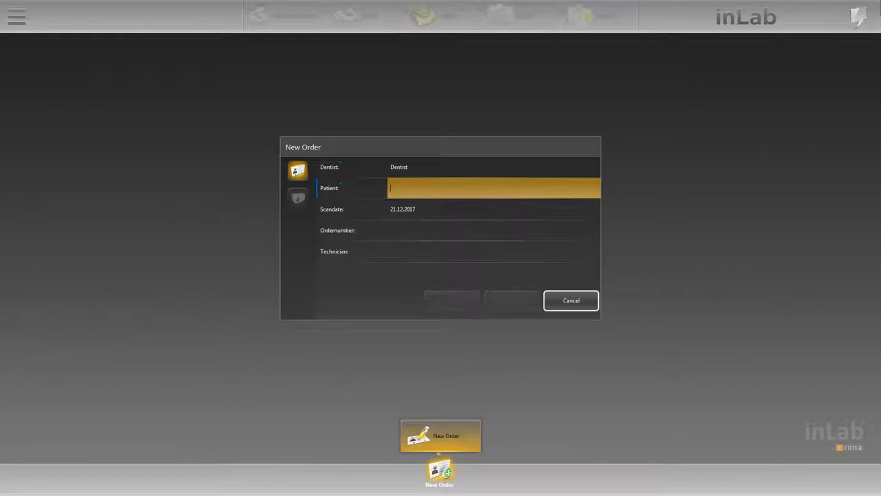
# Fill in the patient's name for the new order and save it with a case added
pyautogui.write('Patient')
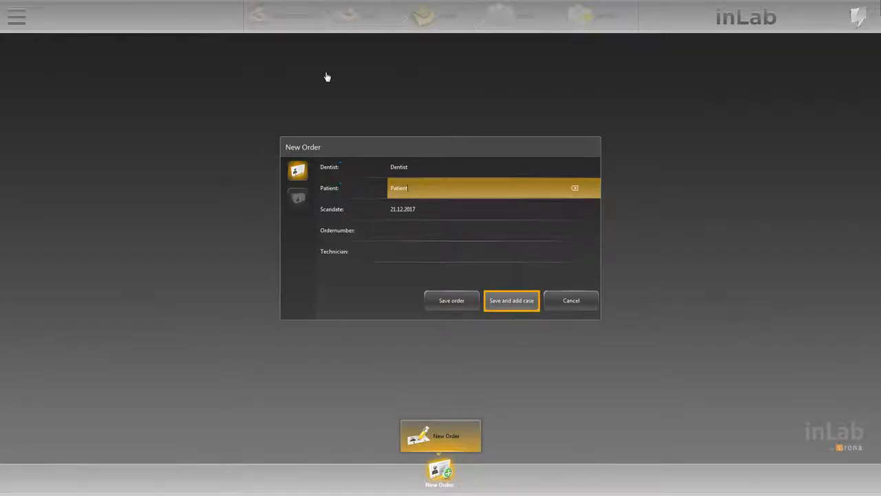
pyautogui.click(501, 305)
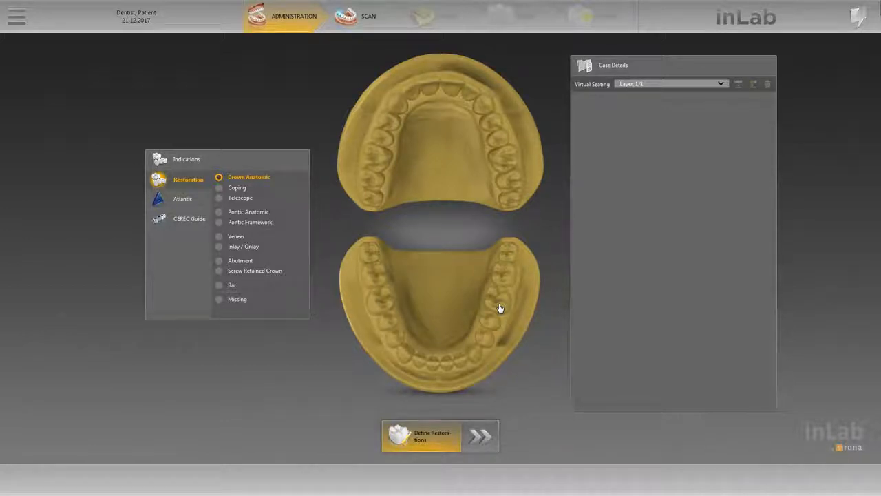
# Define Crown Anatomic restorations on upper teeth 17, 16 and 15
pyautogui.click(366, 183)
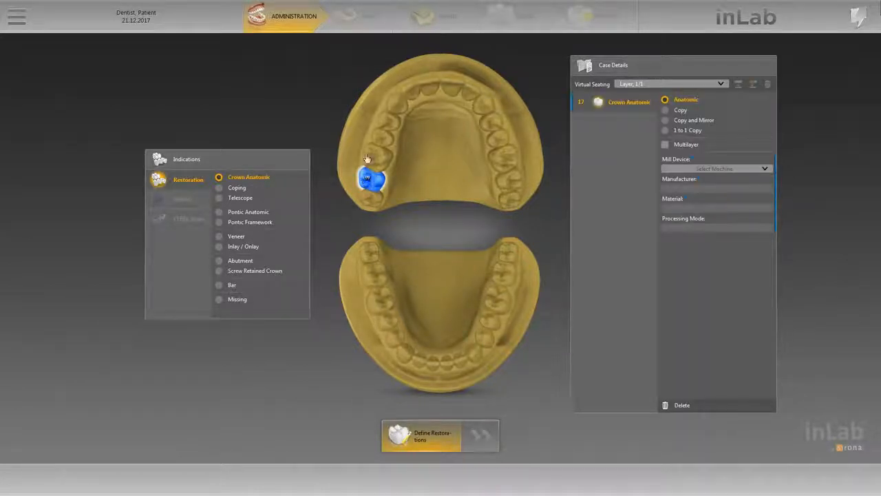
pyautogui.click(367, 158)
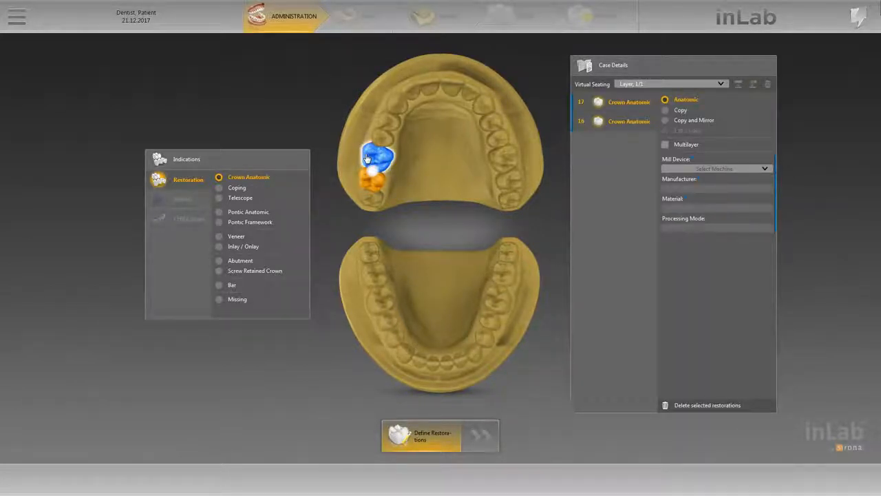
pyautogui.click(387, 139)
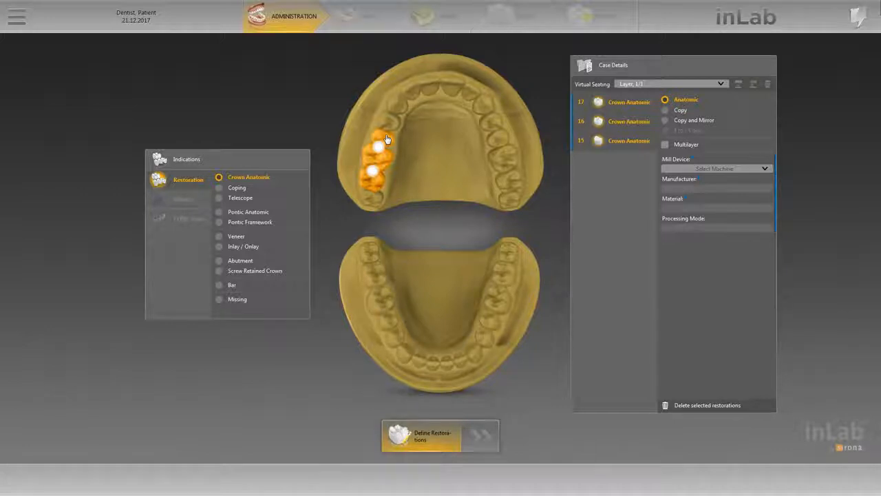
# Set the three upper crowns to mill device MC X5, manufacturer Dentsply Sirona and material CELTRA DUO
pyautogui.click(749, 174)
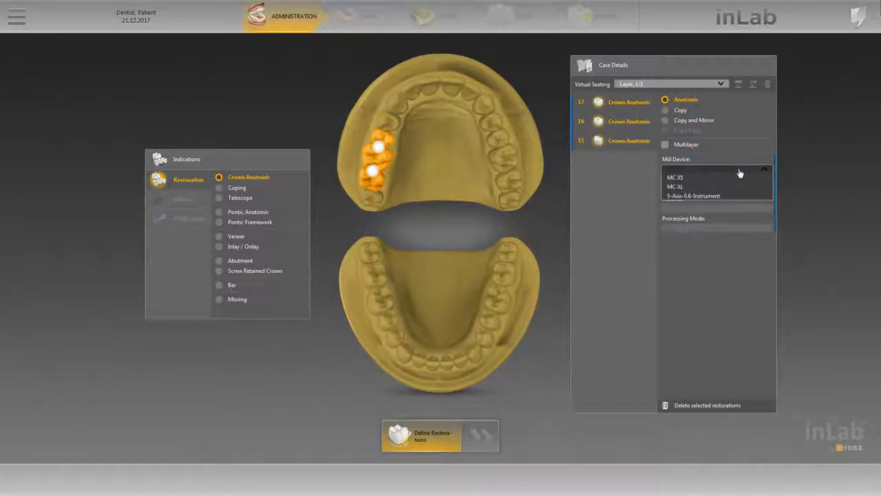
pyautogui.click(725, 183)
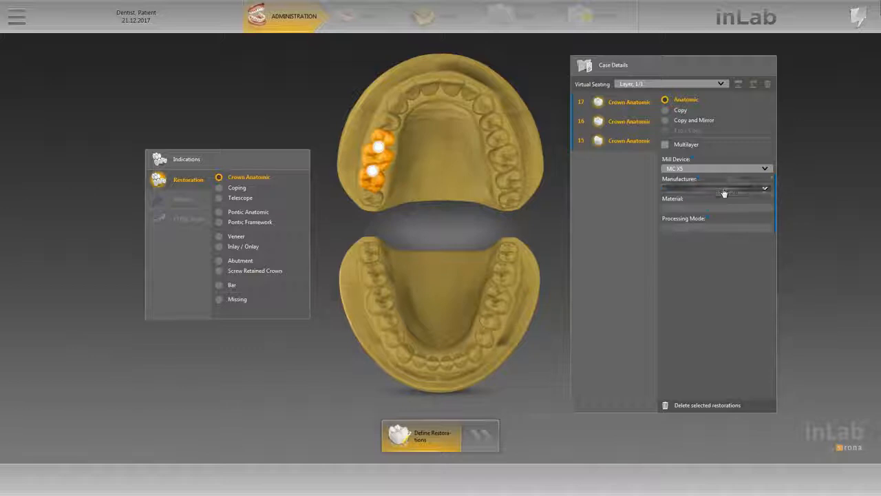
pyautogui.click(724, 188)
pyautogui.click(715, 208)
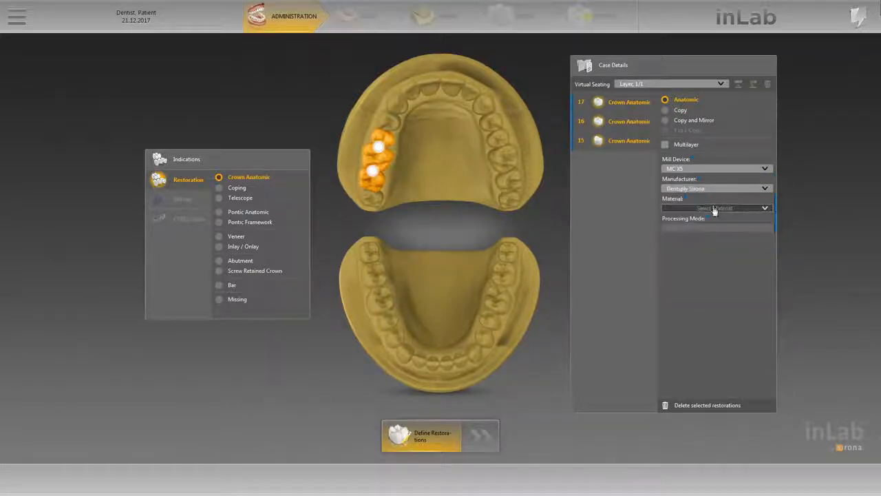
pyautogui.click(714, 209)
pyautogui.click(708, 218)
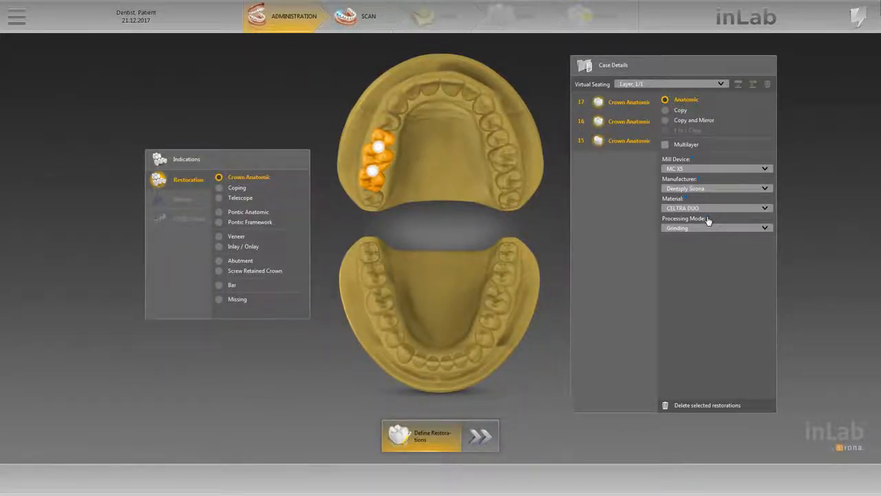
# Define an upper bridge with Crown Anatomic on teeth 27 and 24 and Pontic Anatomic on teeth 25 and 26
pyautogui.click(504, 185)
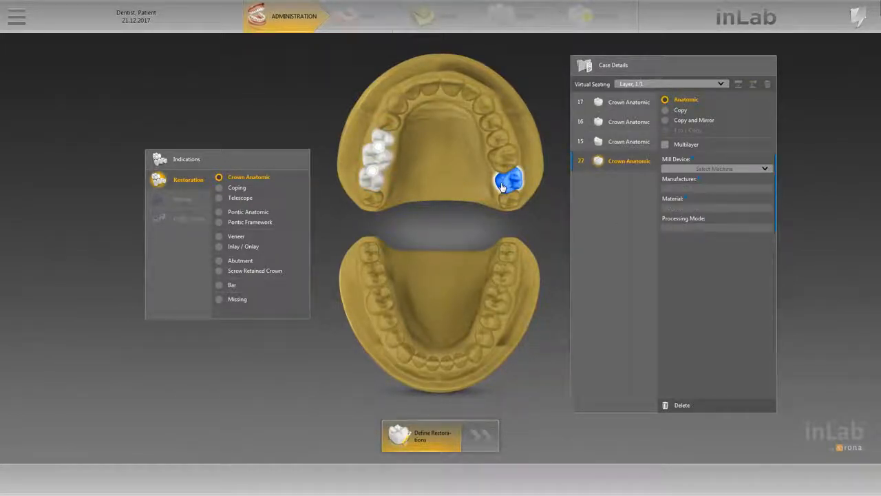
pyautogui.click(488, 123)
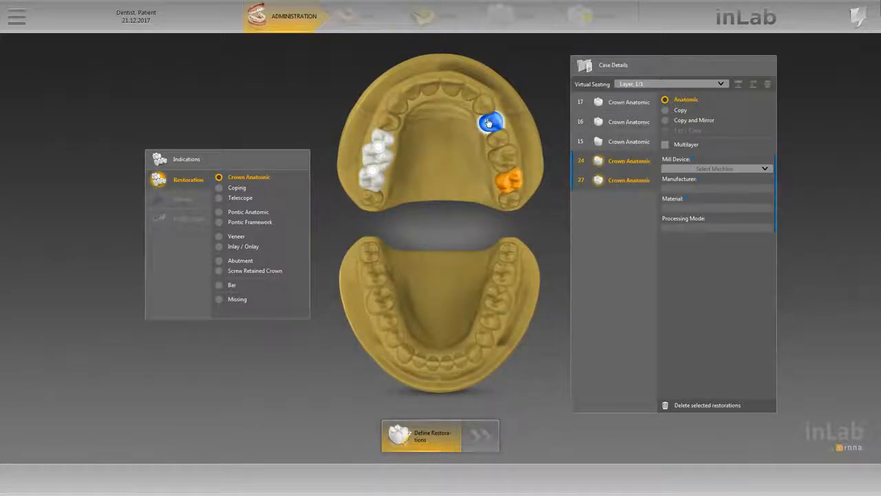
pyautogui.click(218, 213)
pyautogui.click(494, 148)
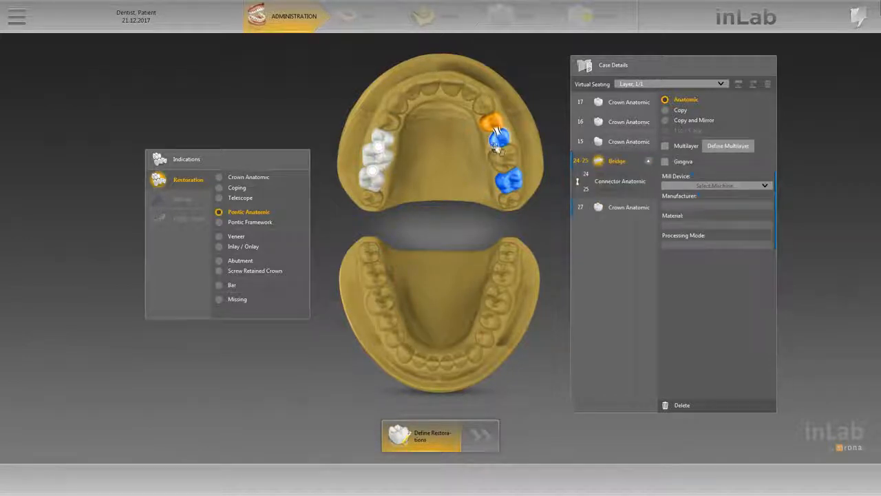
pyautogui.click(503, 161)
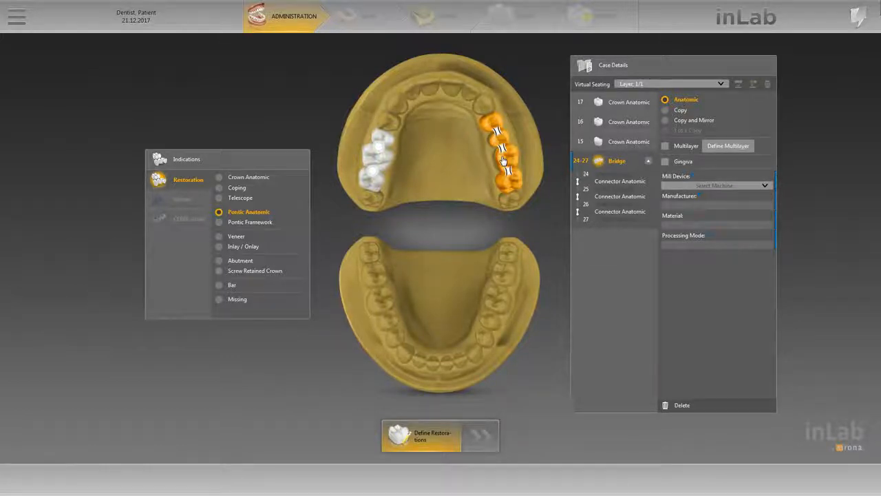
# Set the 24-27 bridge to mill device MC X5, manufacturer SIRONA and material inCoris TZI C
pyautogui.click(743, 188)
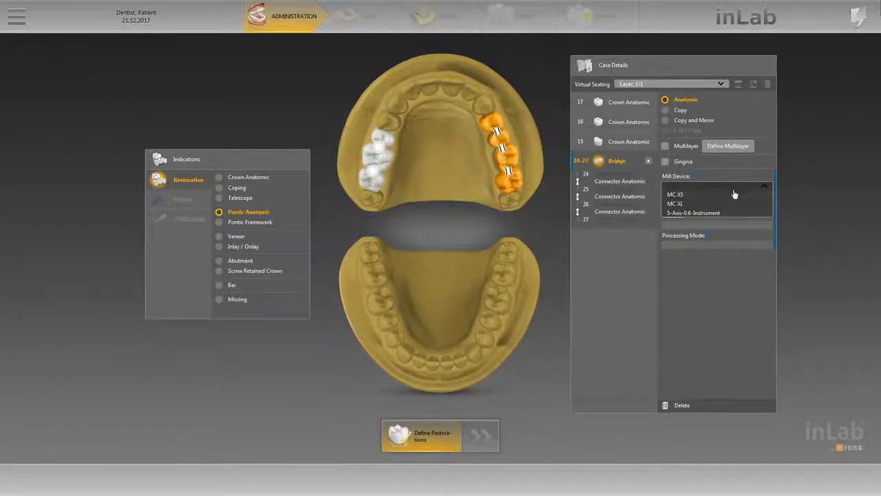
pyautogui.click(733, 195)
pyautogui.click(743, 207)
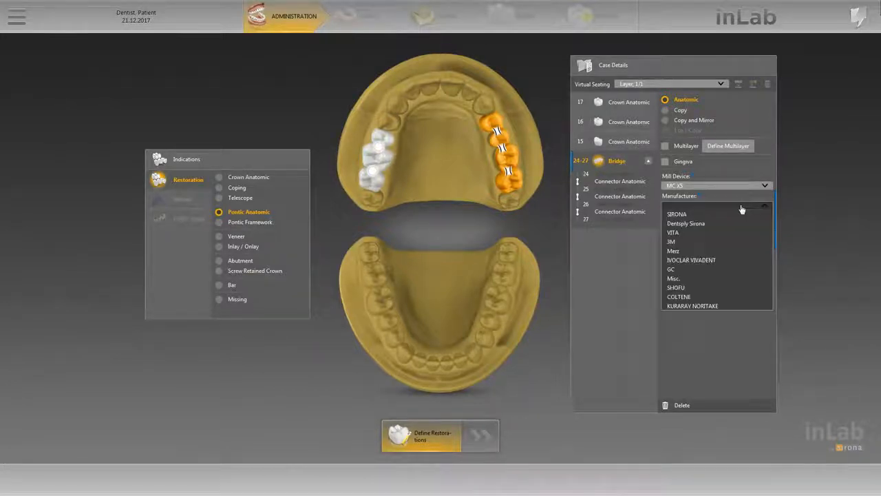
pyautogui.click(735, 219)
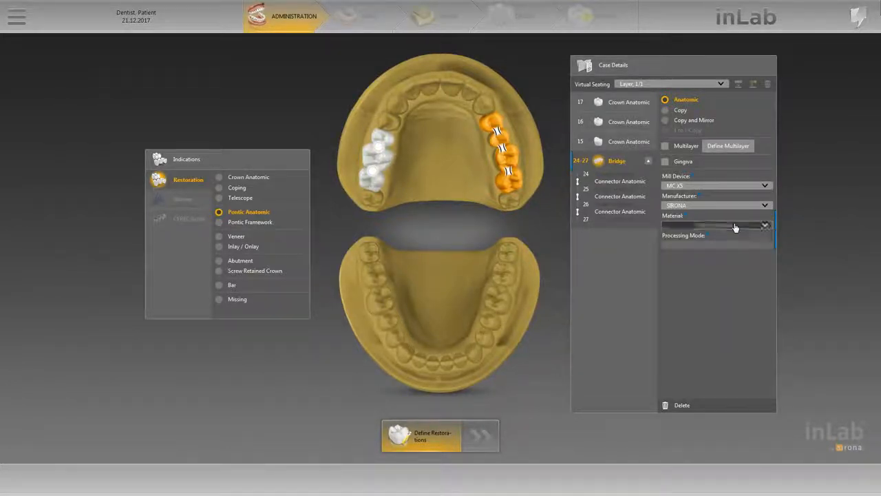
pyautogui.click(735, 224)
pyautogui.click(713, 255)
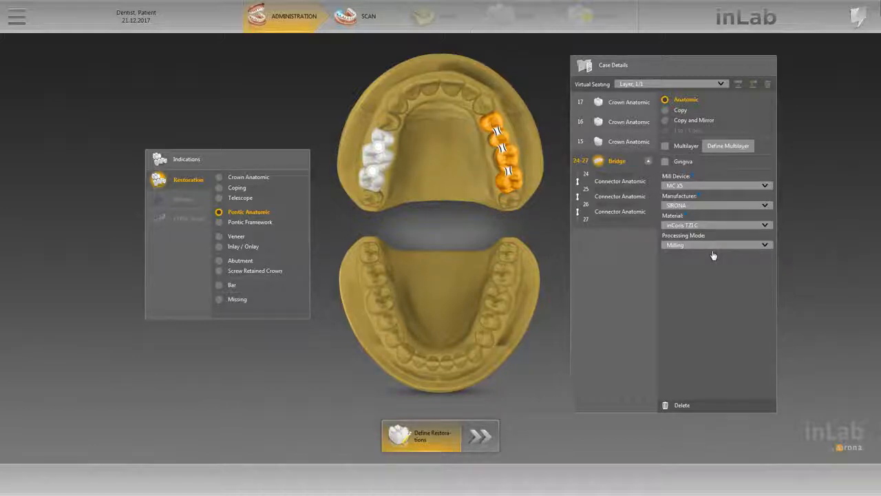
# Define a lower bridge with Crown Anatomic on teeth 47 and 44 and Pontic Anatomic on teeth 46 and 45
pyautogui.click(219, 178)
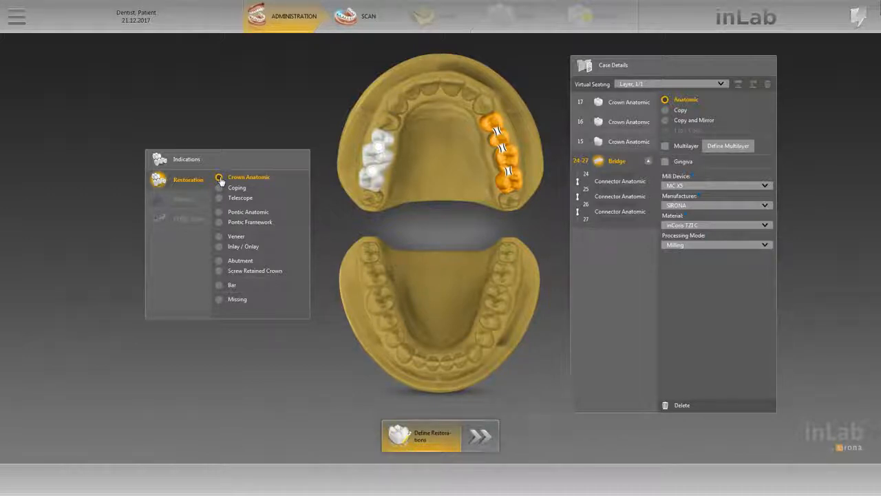
pyautogui.click(372, 275)
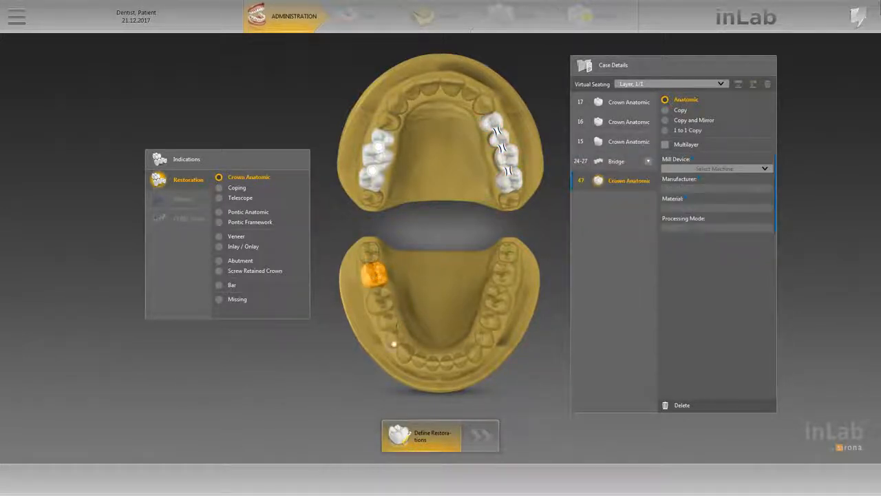
pyautogui.click(393, 340)
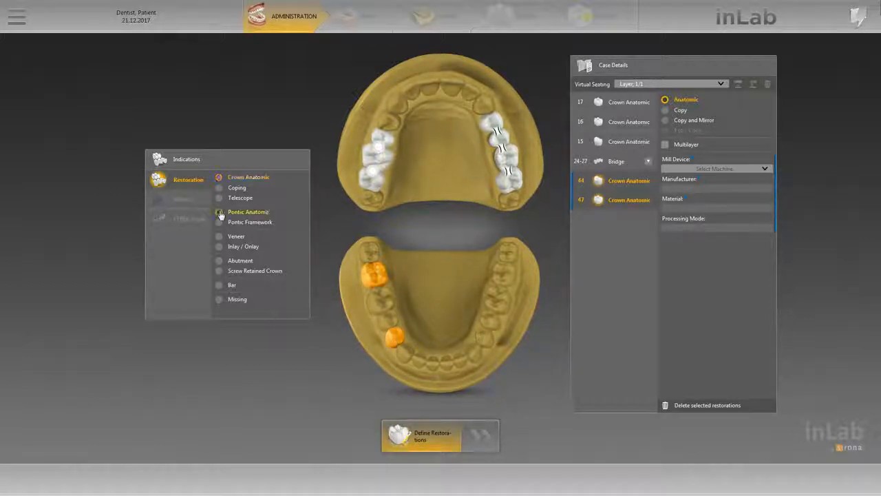
pyautogui.click(220, 214)
pyautogui.click(383, 308)
pyautogui.click(388, 320)
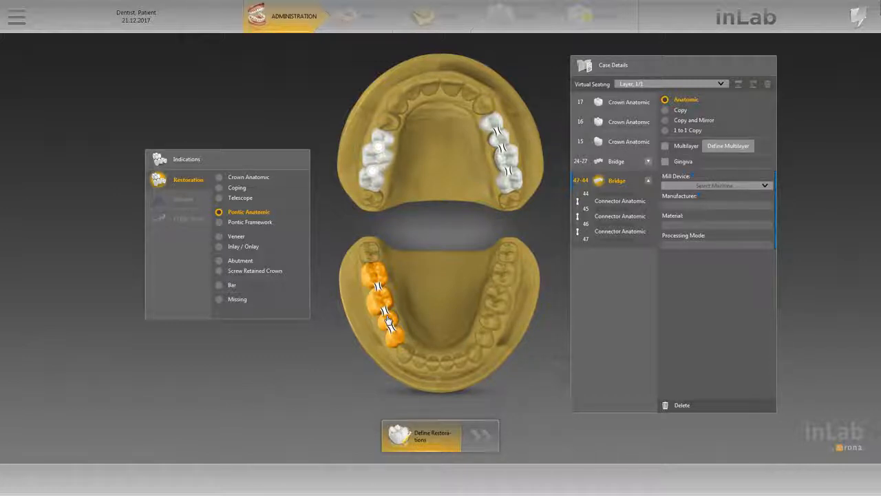
# Enable Multilayer for the 47-44 bridge and apply an unsplit of tooth 47 in its layer definition
pyautogui.click(664, 148)
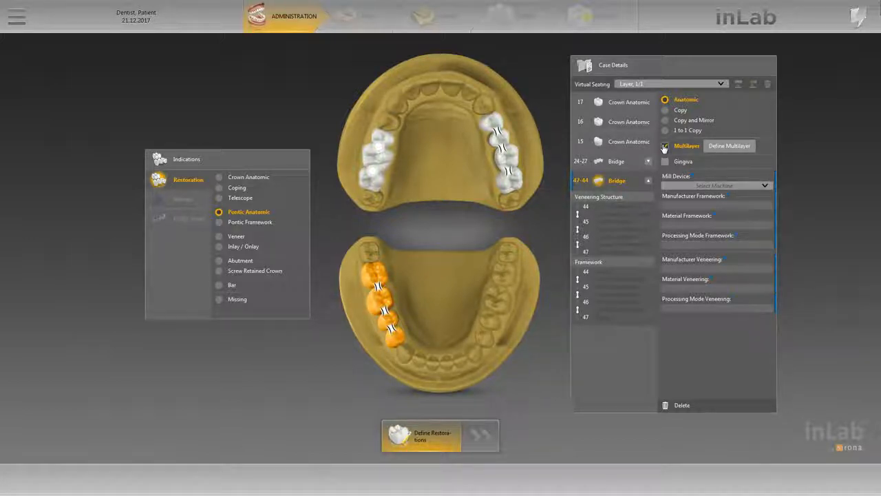
pyautogui.click(729, 146)
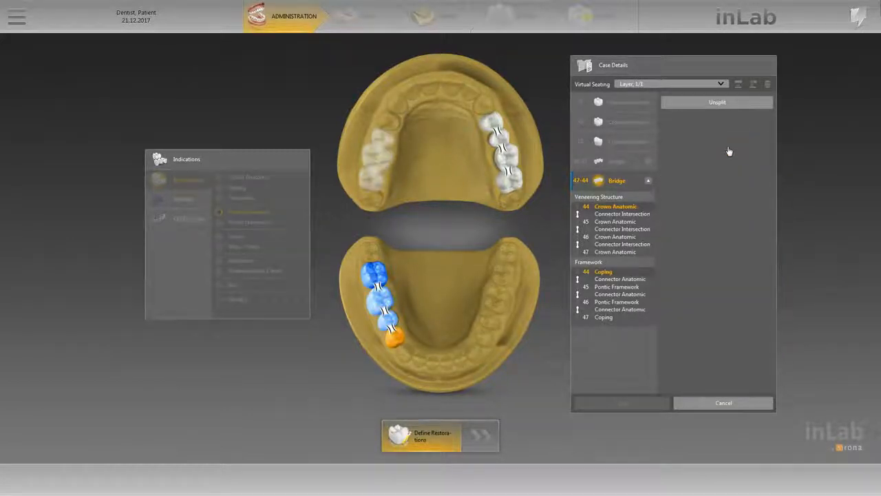
pyautogui.click(616, 252)
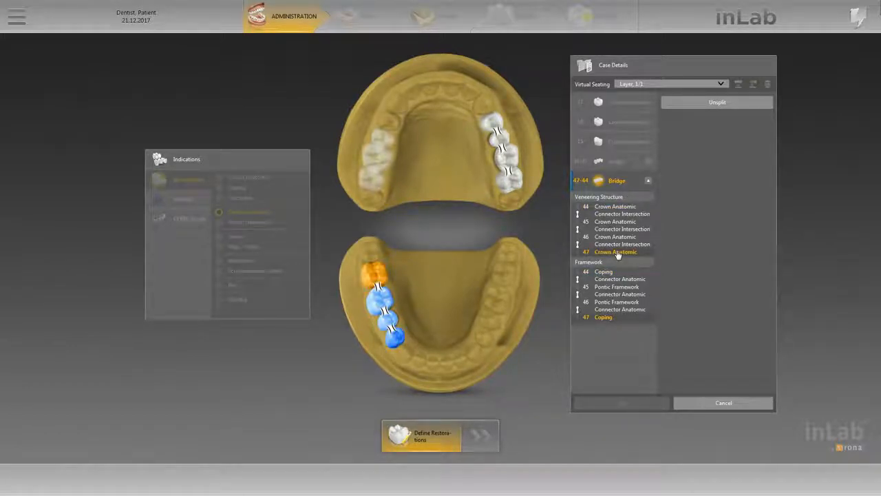
pyautogui.click(718, 104)
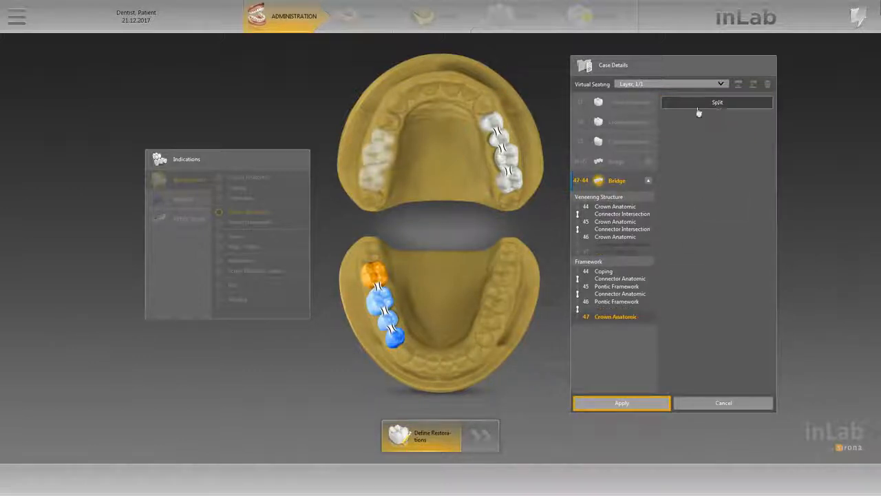
pyautogui.click(636, 403)
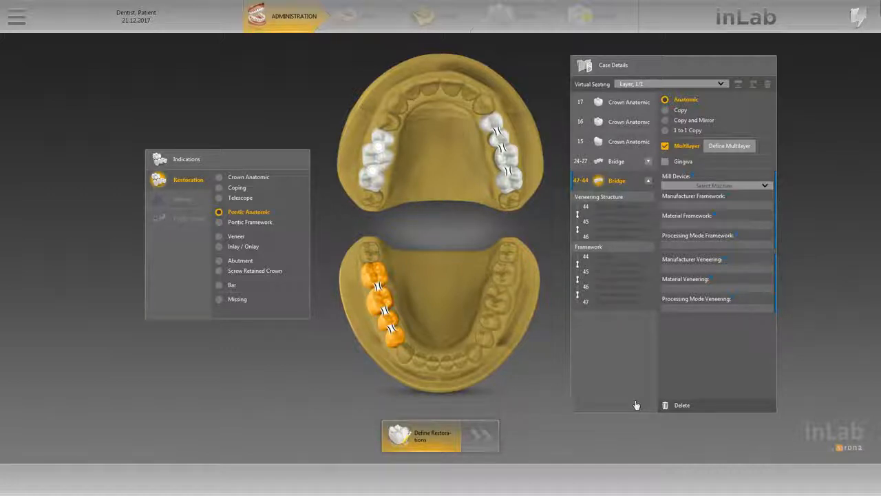
# Enable Gingiva for the 47-44 bridge and set its mill device to MC X5
pyautogui.click(665, 162)
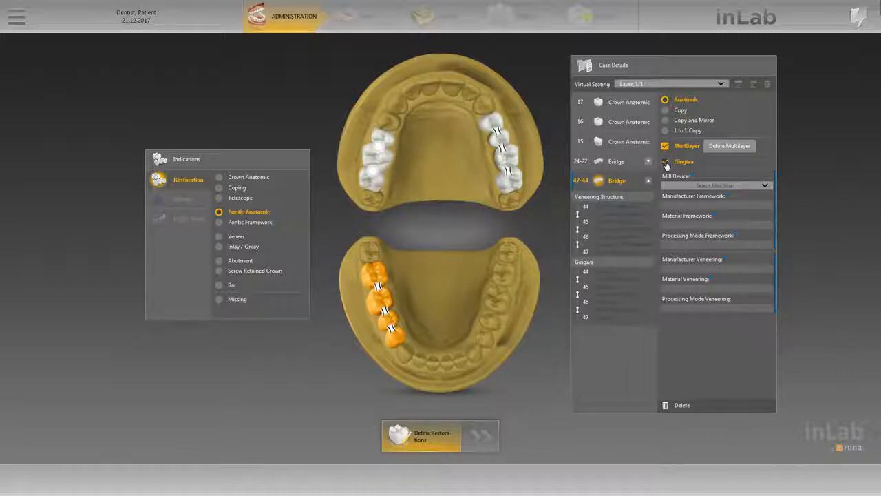
pyautogui.click(666, 163)
pyautogui.click(703, 185)
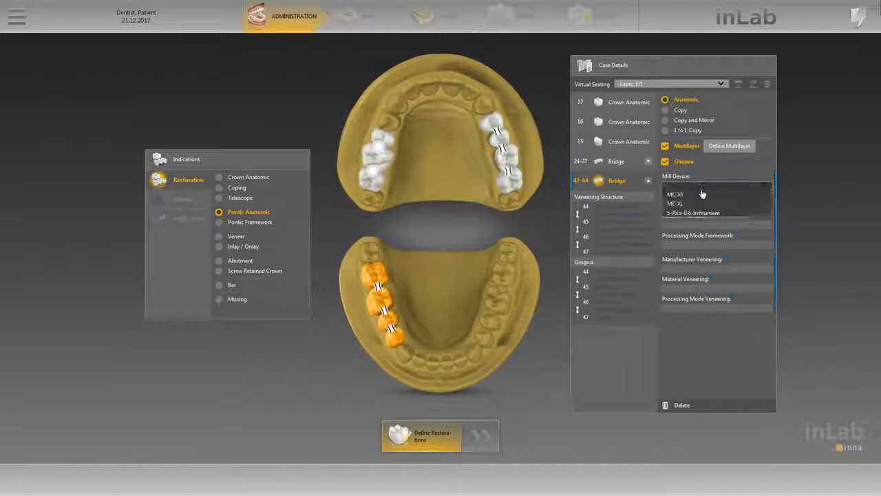
pyautogui.click(702, 195)
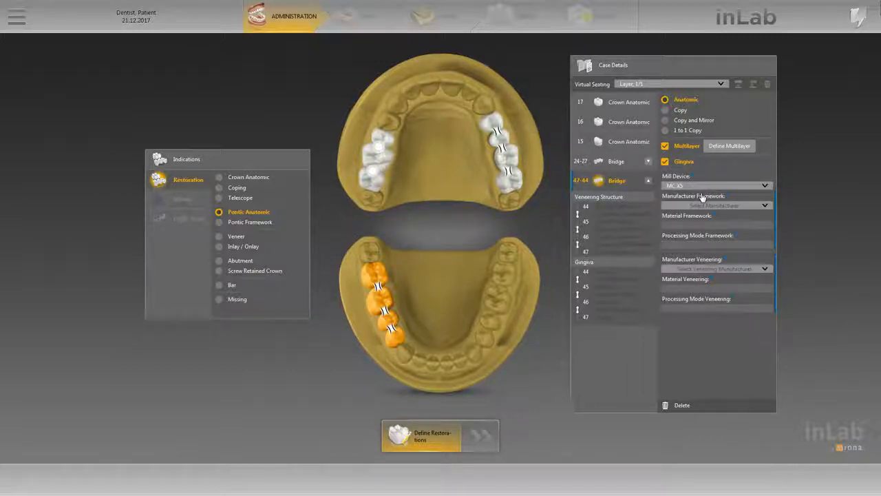
# Set the 47-44 bridge's framework manufacturer to SIRONA and its framework material to inCoris ZI
pyautogui.click(703, 206)
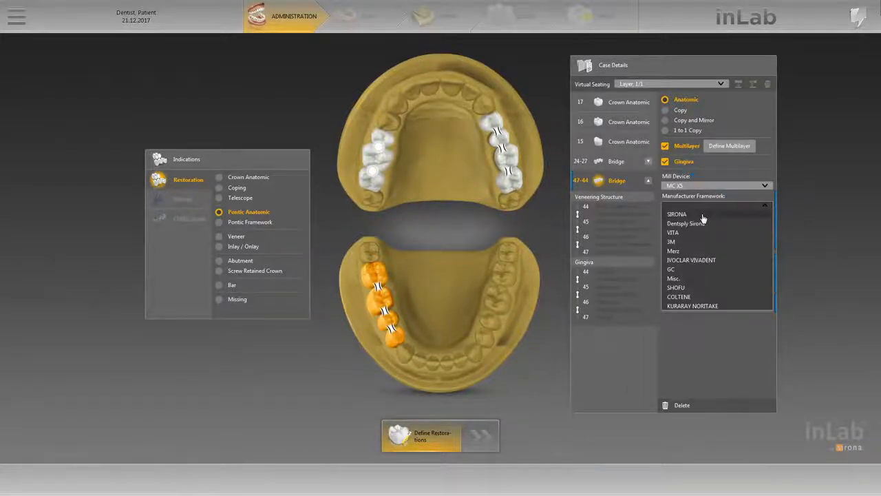
pyautogui.click(703, 215)
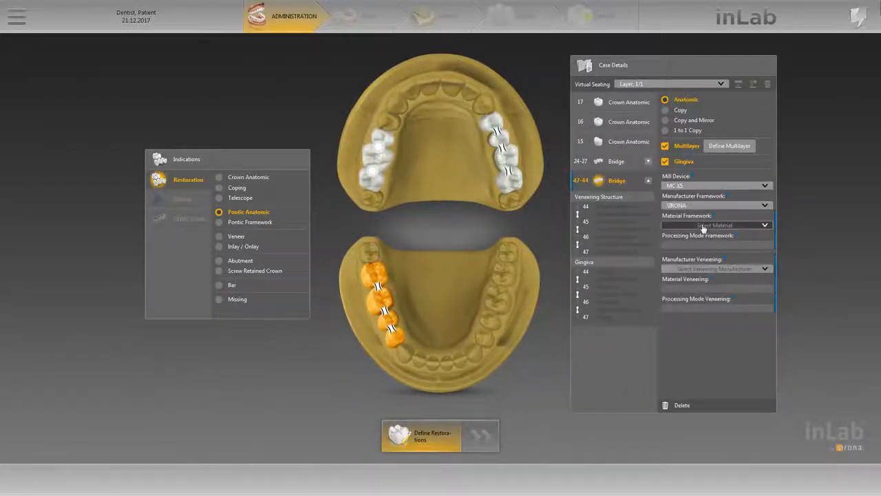
pyautogui.click(709, 225)
pyautogui.click(696, 290)
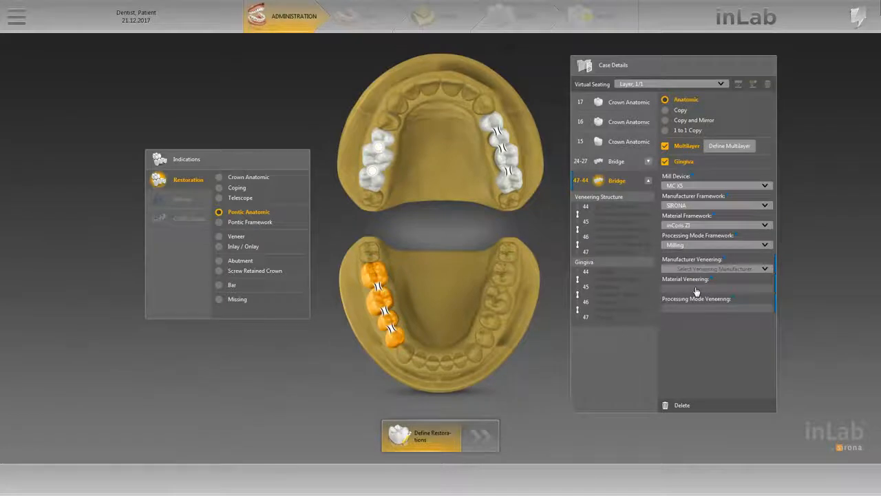
# Set the 47-44 bridge's veneering manufacturer to SIRONA and its veneering material to CEREC Blocs
pyautogui.click(700, 272)
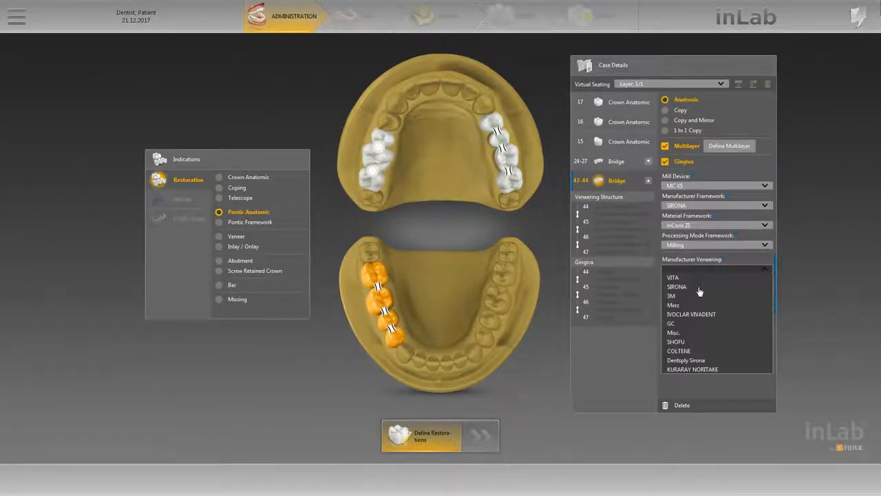
pyautogui.click(699, 290)
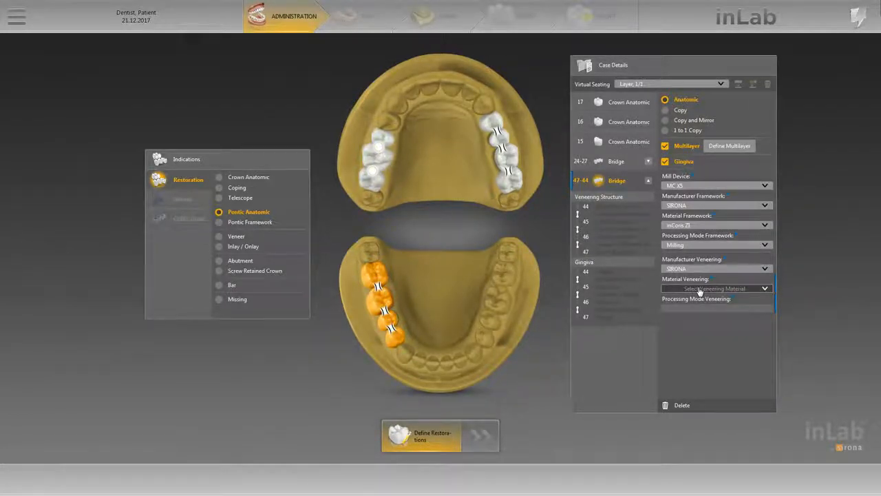
pyautogui.click(699, 290)
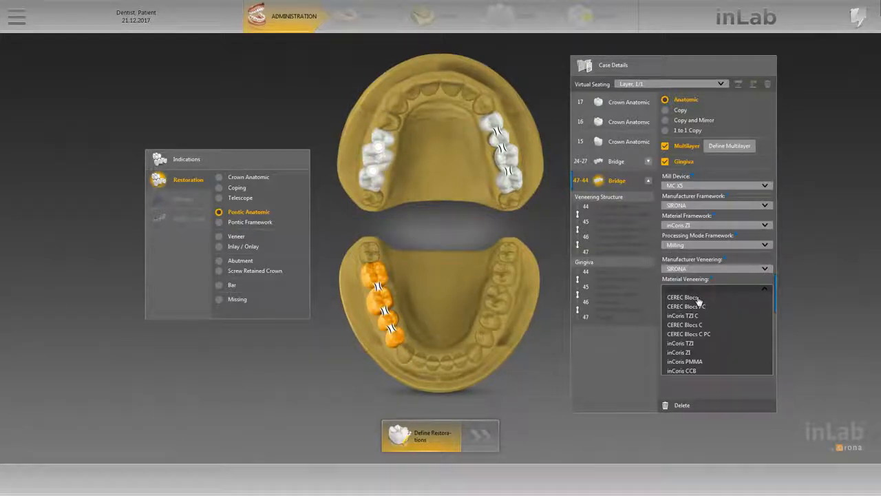
pyautogui.click(698, 299)
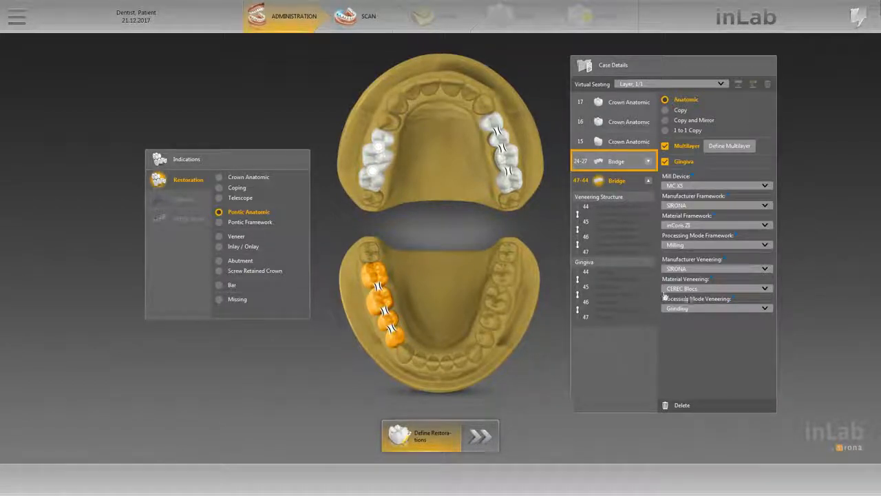
# Remove the connector between teeth 24 and 25 of the upper 24-27 bridge and add it back
pyautogui.click(603, 163)
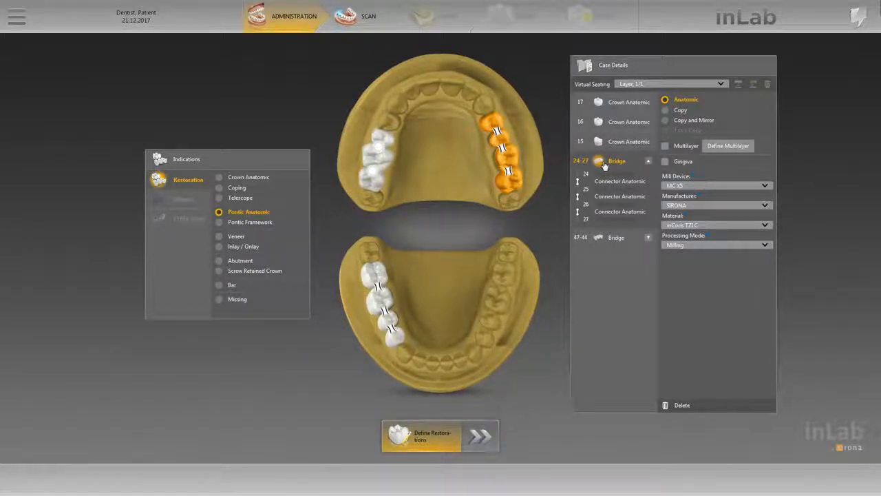
pyautogui.click(497, 133)
pyautogui.click(497, 132)
pyautogui.click(497, 132)
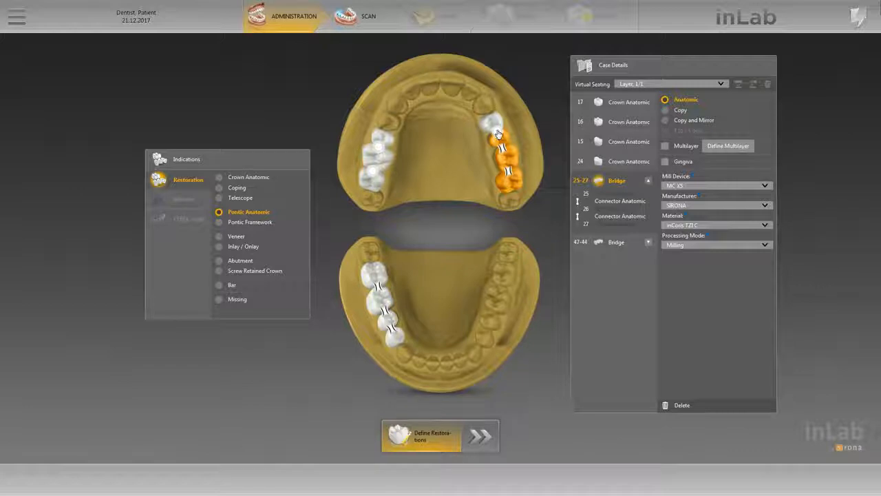
pyautogui.click(497, 132)
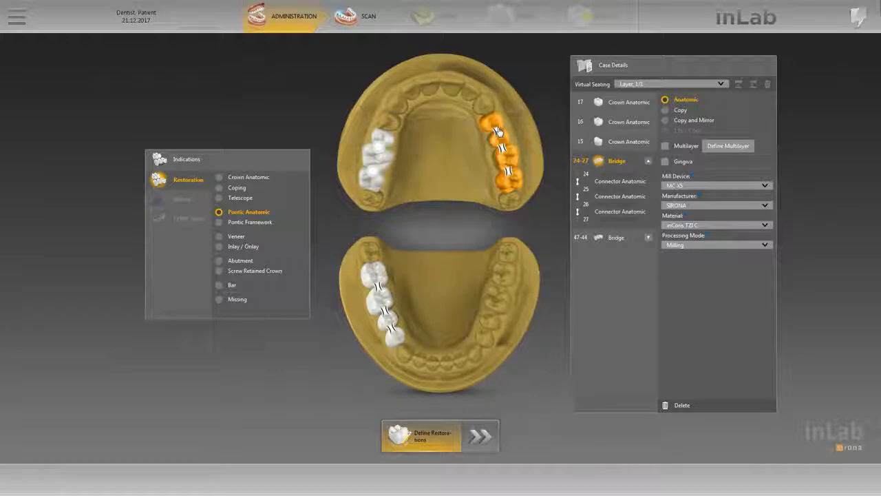
# Join the single crowns on teeth 15, 16 and 17 into one bridge by adding connectors between them
pyautogui.click(381, 148)
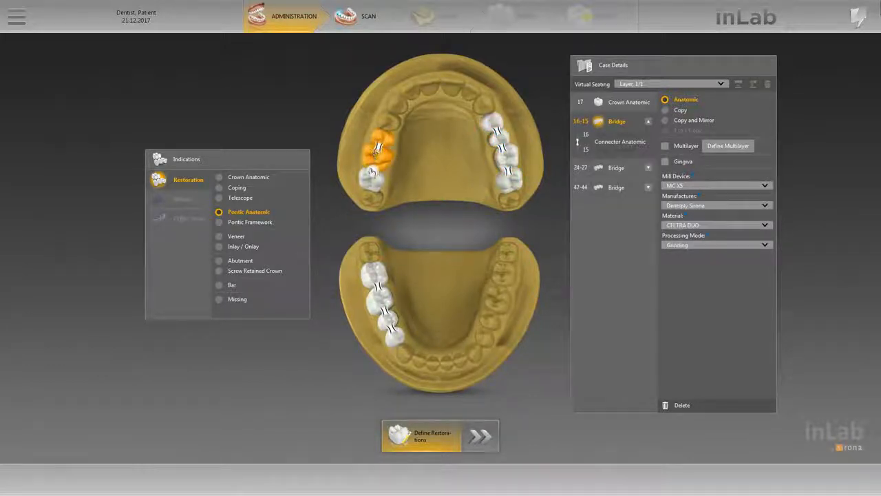
pyautogui.click(372, 170)
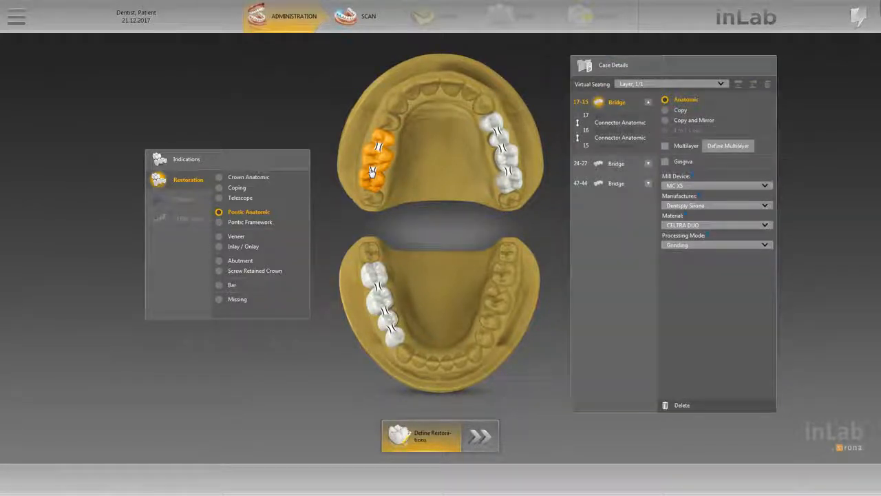
# Set the connector between teeth 16 and 15 to Intersecting and delete that connector
pyautogui.click(606, 138)
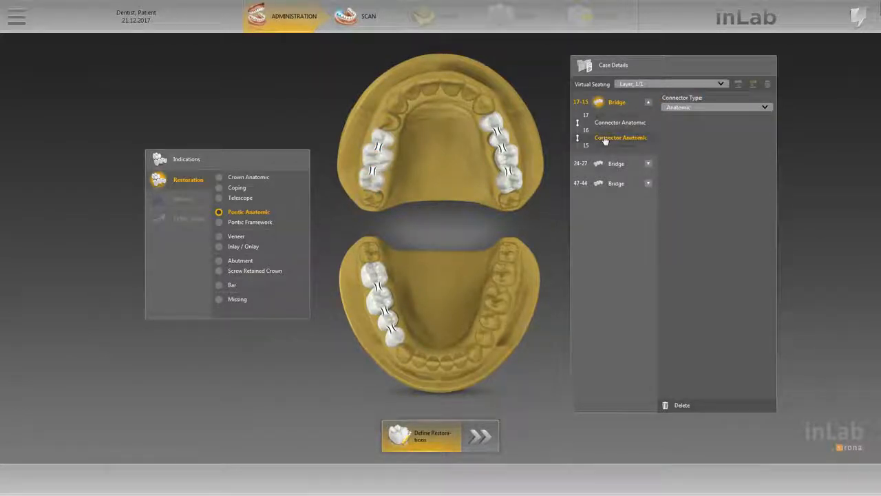
pyautogui.click(692, 108)
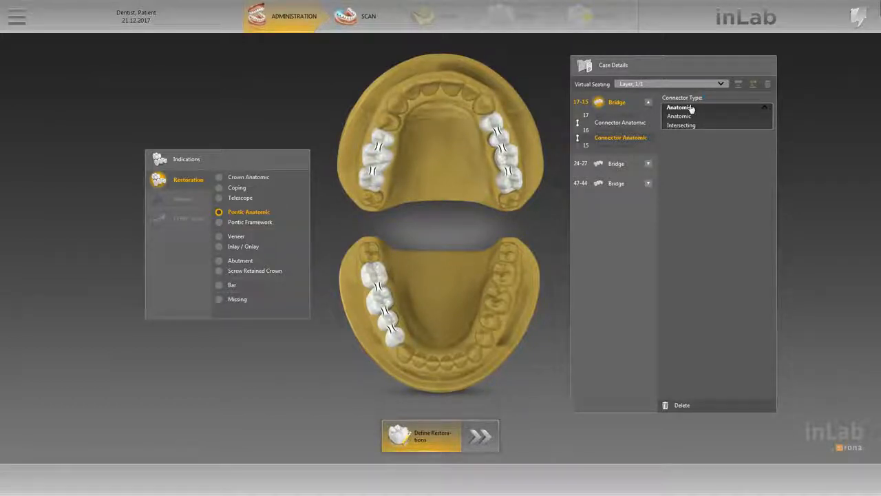
pyautogui.click(691, 125)
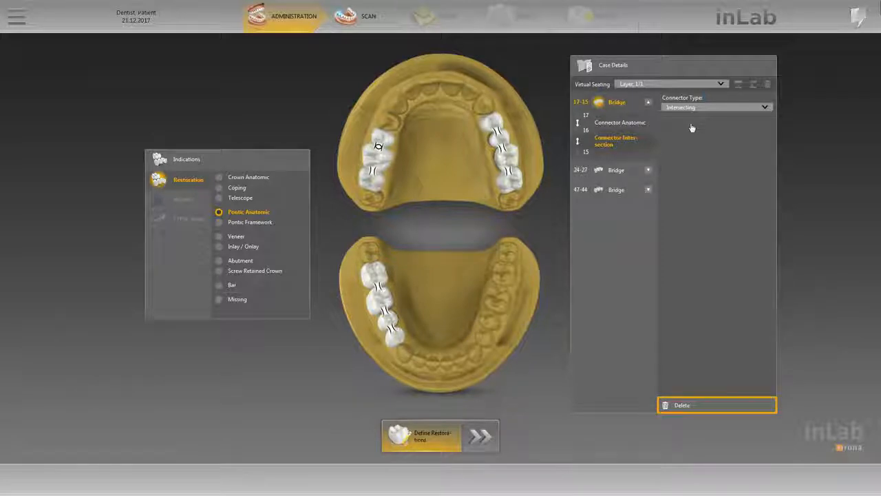
pyautogui.click(696, 405)
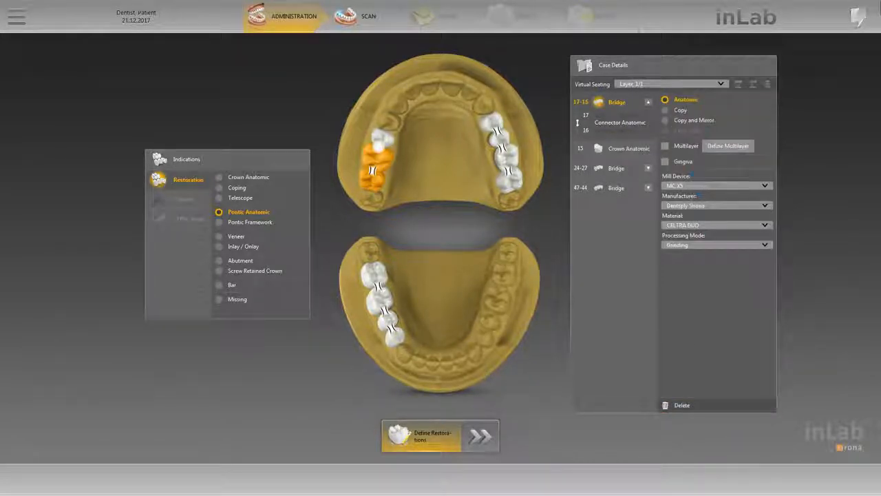